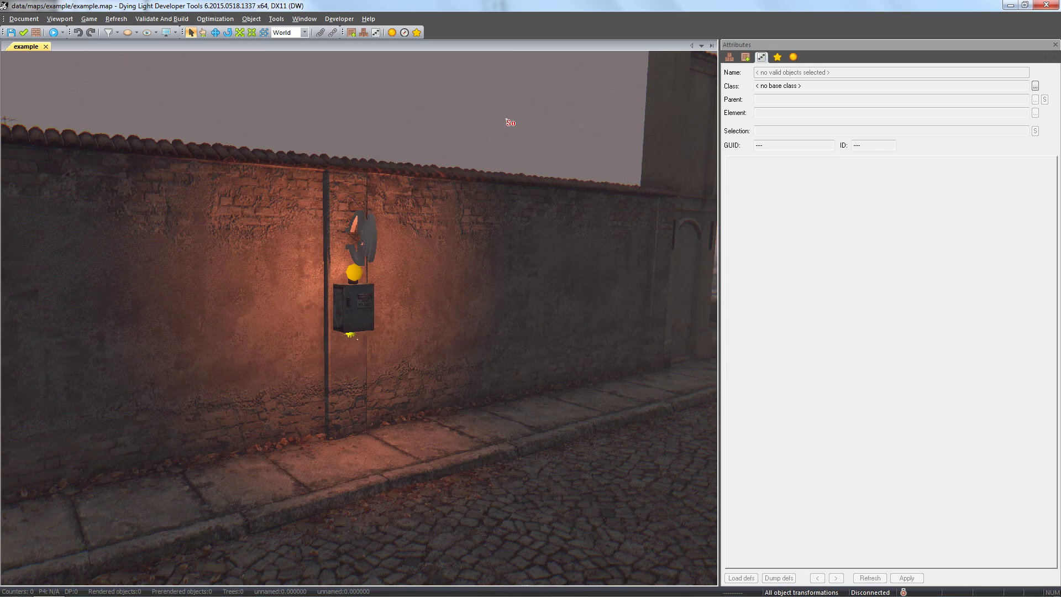
Place an AI Spawner from the object types in the dark plot behind the arched gate.
key("s")
right_click_drag(506, 120, 506, 121)
middle_click_drag(438, 138, 439, 165)
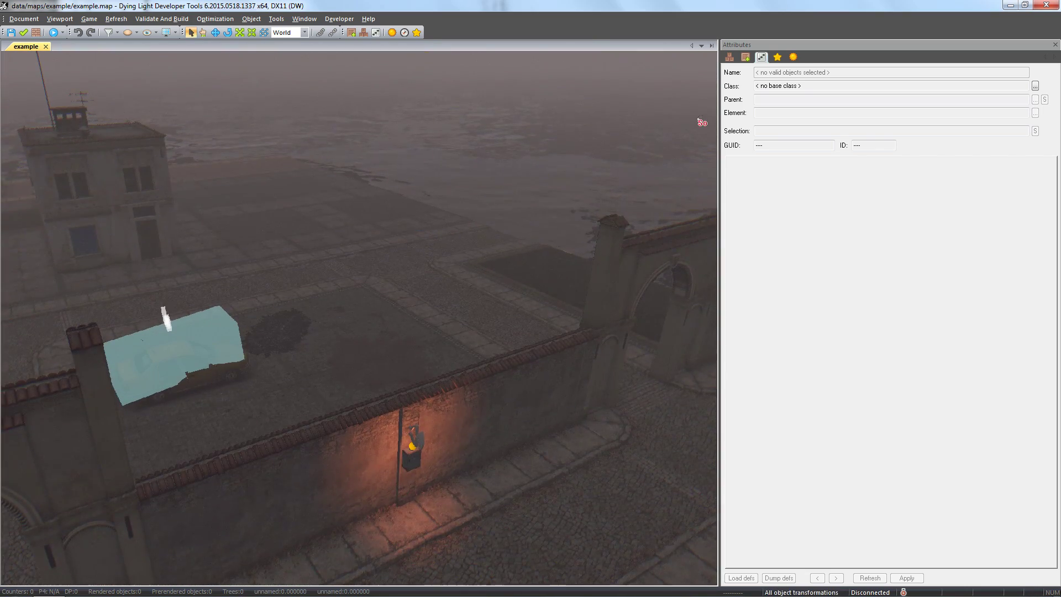
left_click(745, 58)
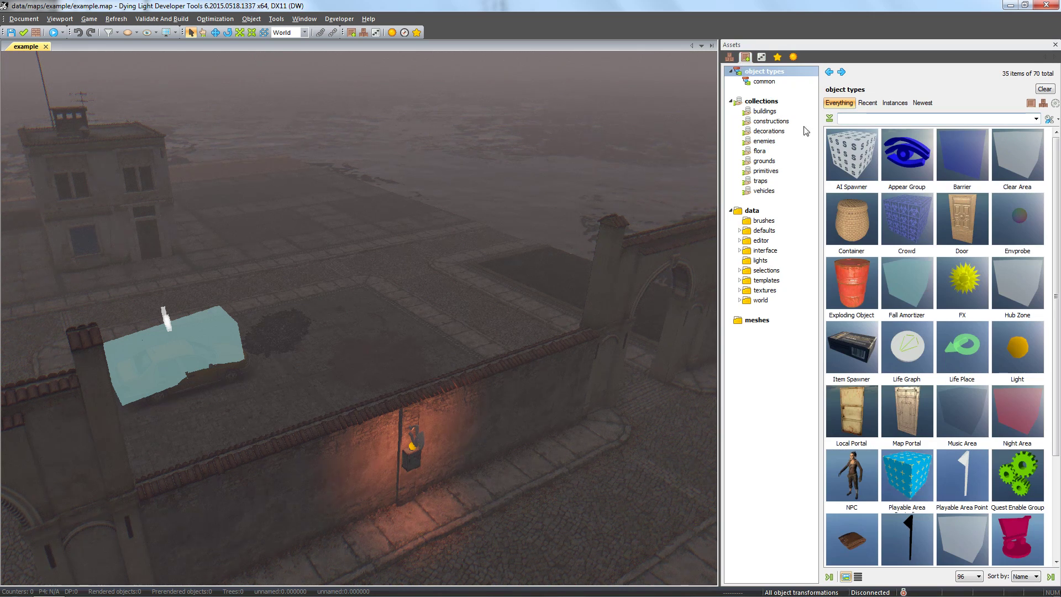
left_click_drag(855, 162, 496, 258)
middle_click_drag(500, 279, 501, 279)
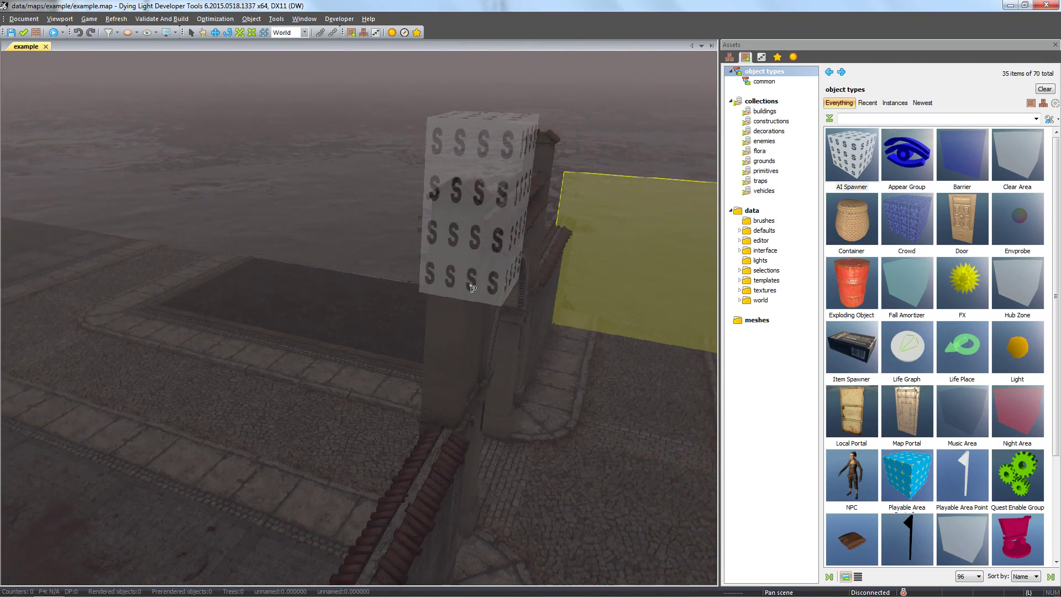
middle_click_drag(472, 288, 472, 289)
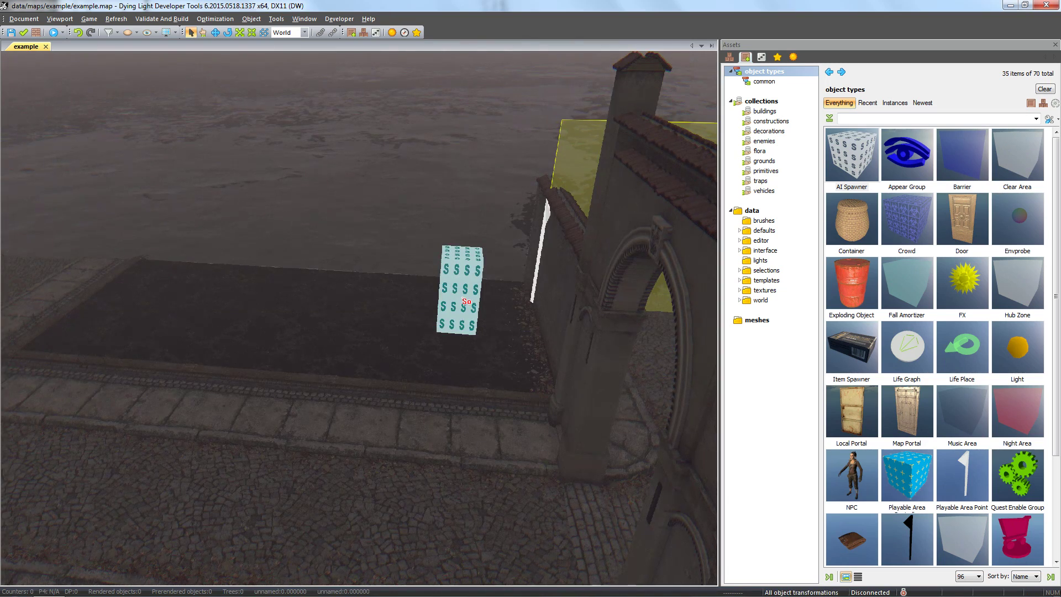
Change the placed spawner's class to AISpawnBoxWaves.
left_click(466, 301)
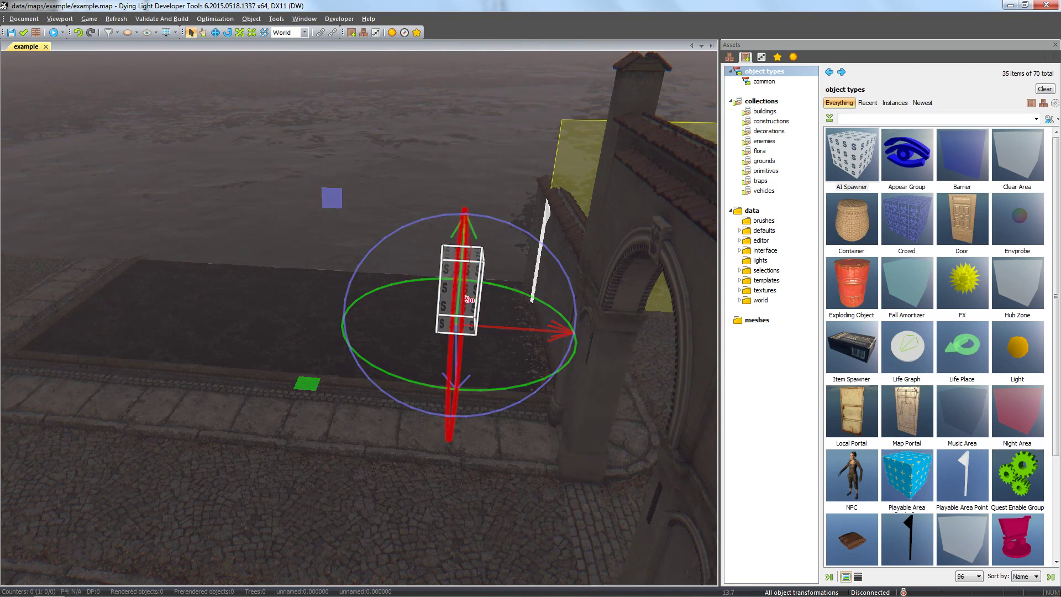
left_click(762, 59)
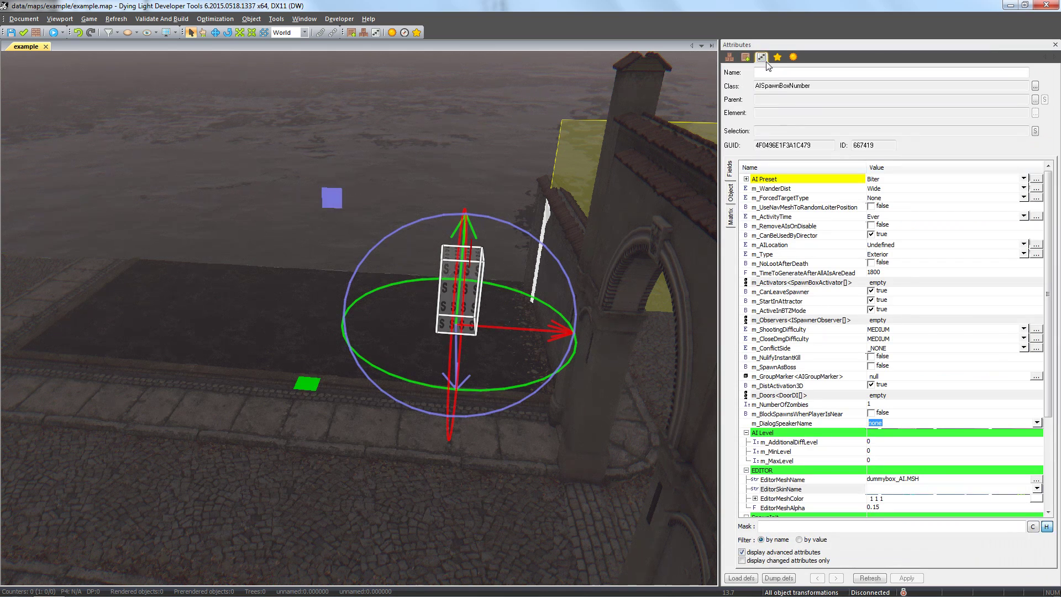
left_click(1035, 86)
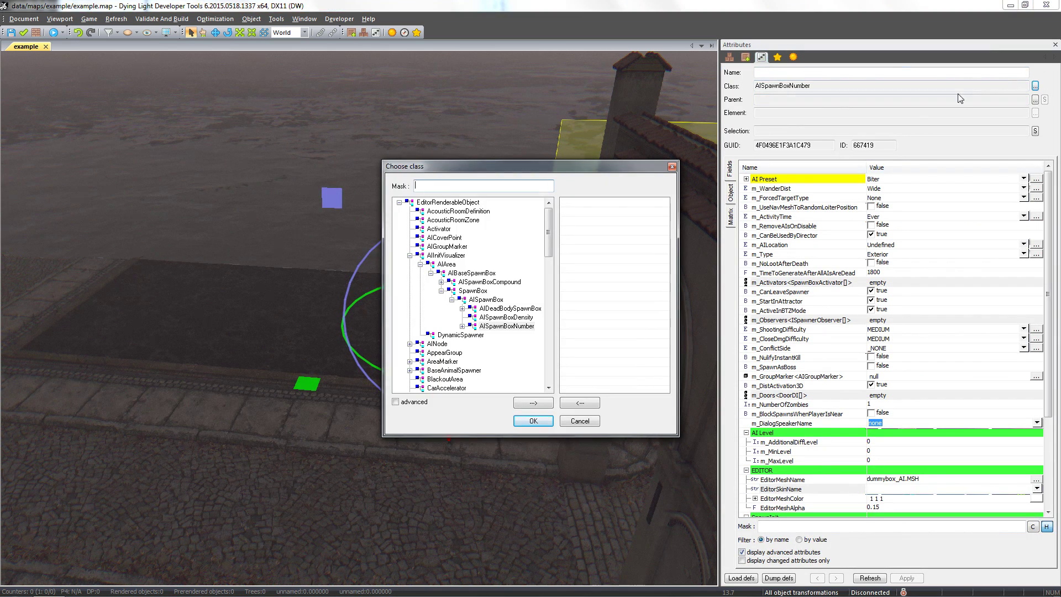
left_click(463, 327)
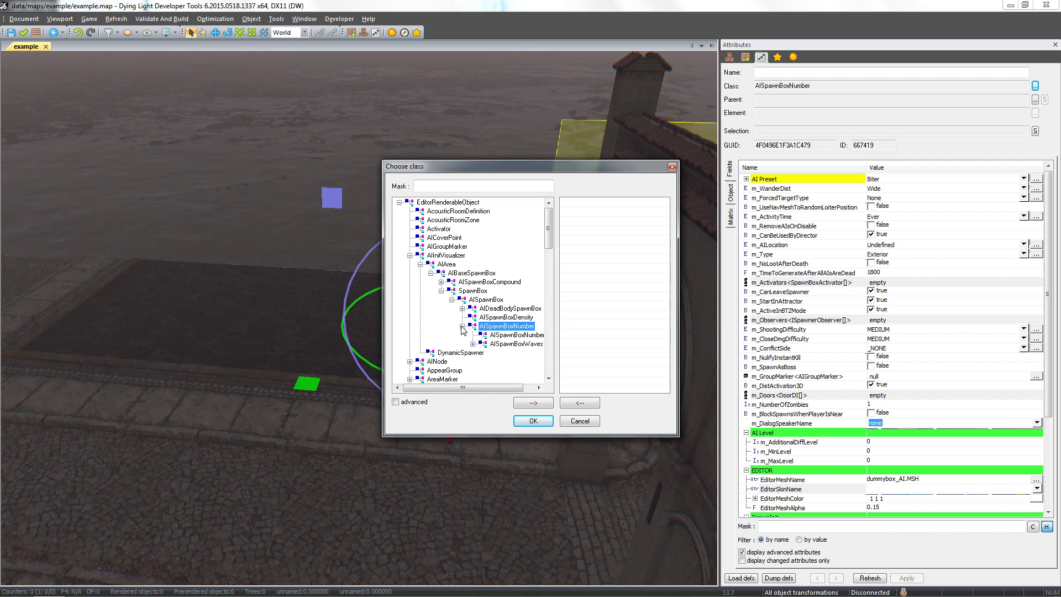
double_click(509, 344)
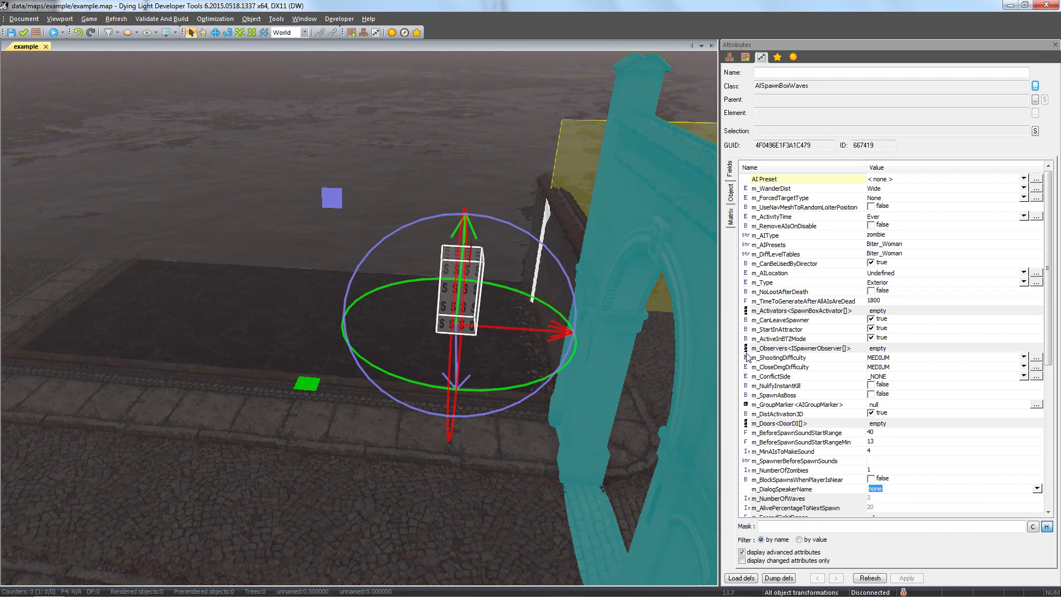
Set the wave spawner's AI Preset to Viral, with 2 zombies and 2 waves.
left_click(1023, 180)
left_click_drag(1027, 207, 1017, 365)
left_click(942, 343)
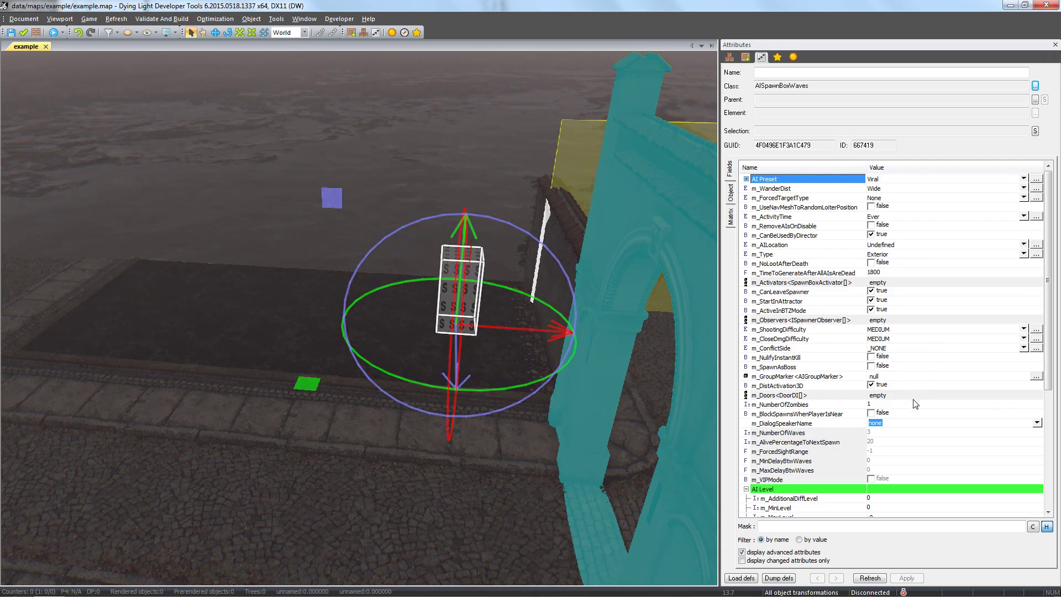
left_click(887, 406)
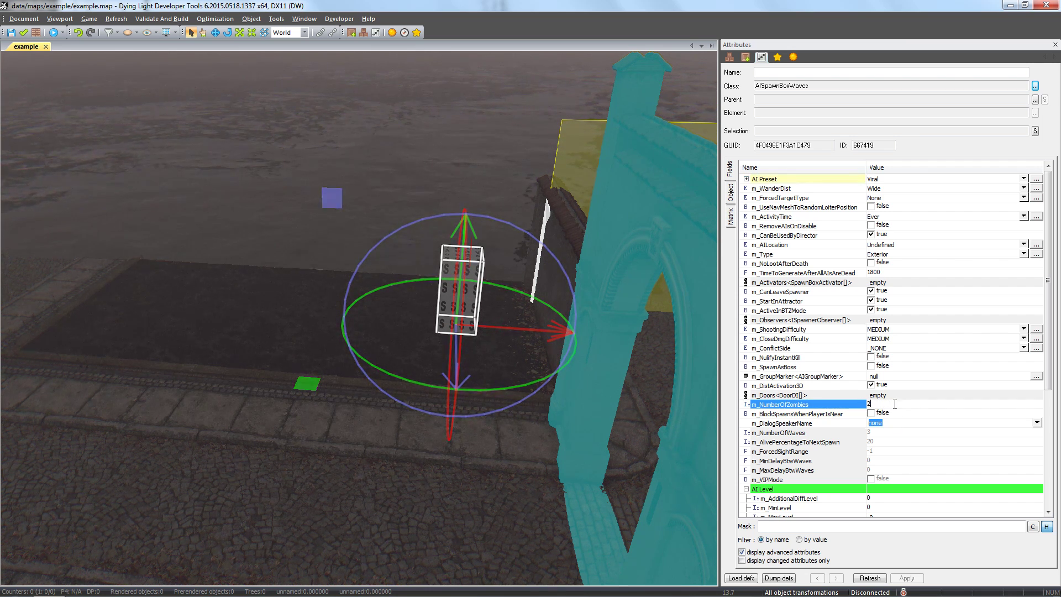
left_click(887, 431)
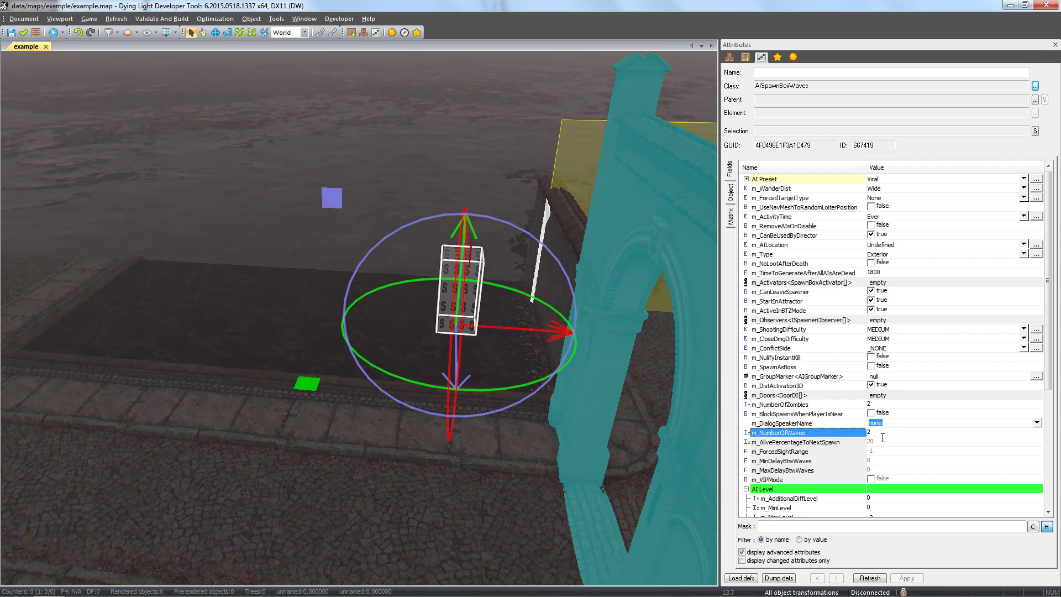
left_click(844, 443)
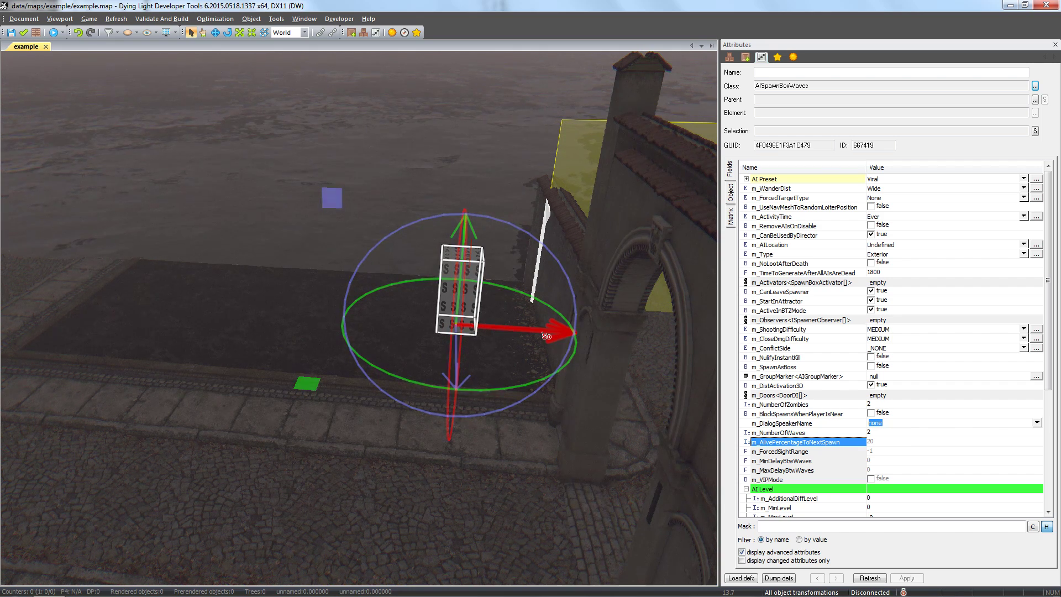
Duplicate the wave spawner beside itself, naming the copy virals_1 and giving the original a name with the virals_ prefix.
left_click_drag(544, 335, 464, 330, "shift")
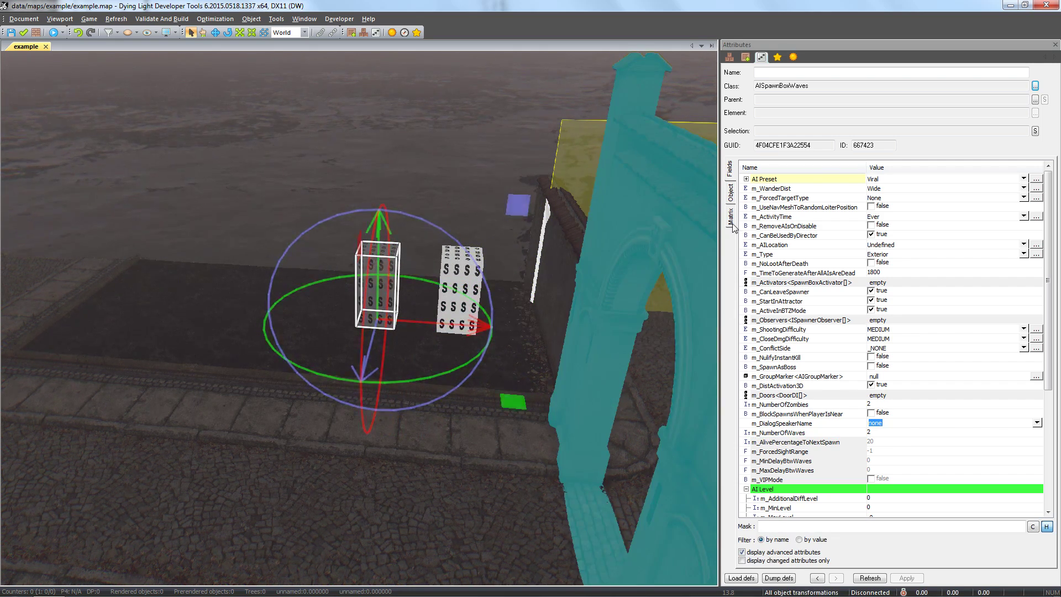
left_click(779, 72)
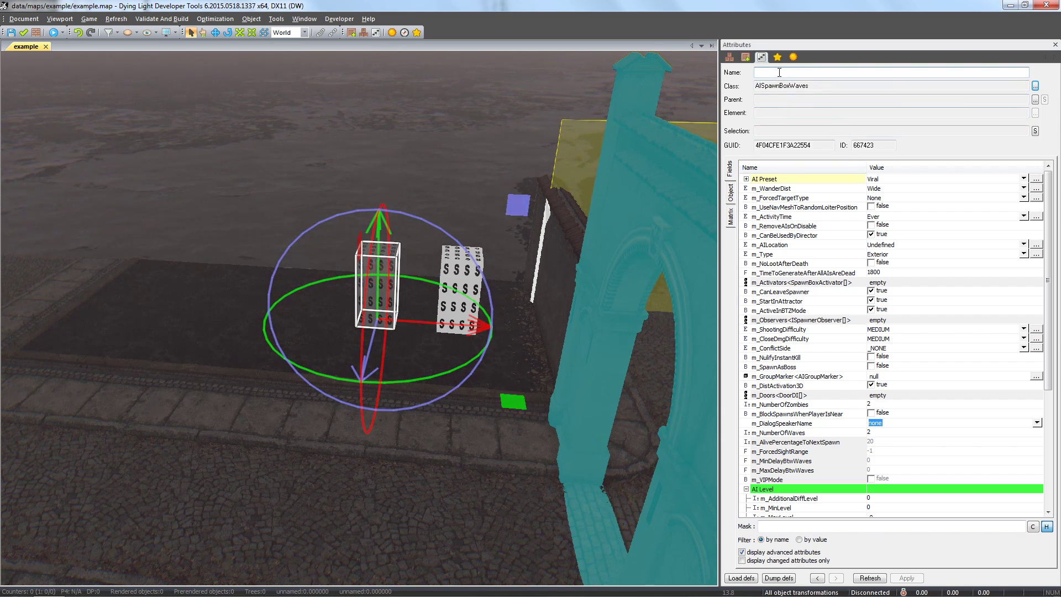
type("virals_1")
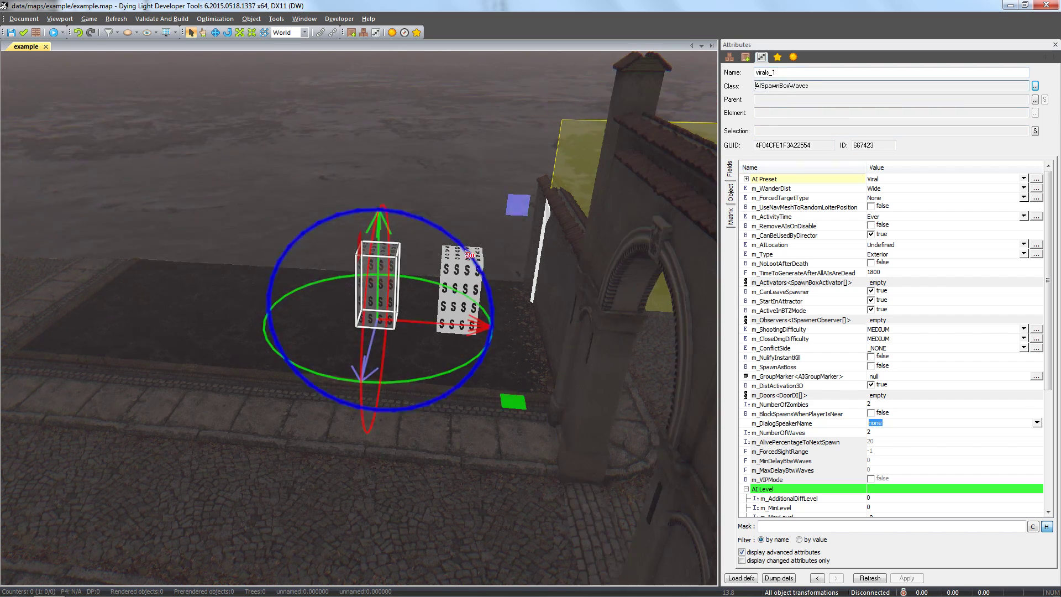
left_click(462, 285)
left_click(768, 74)
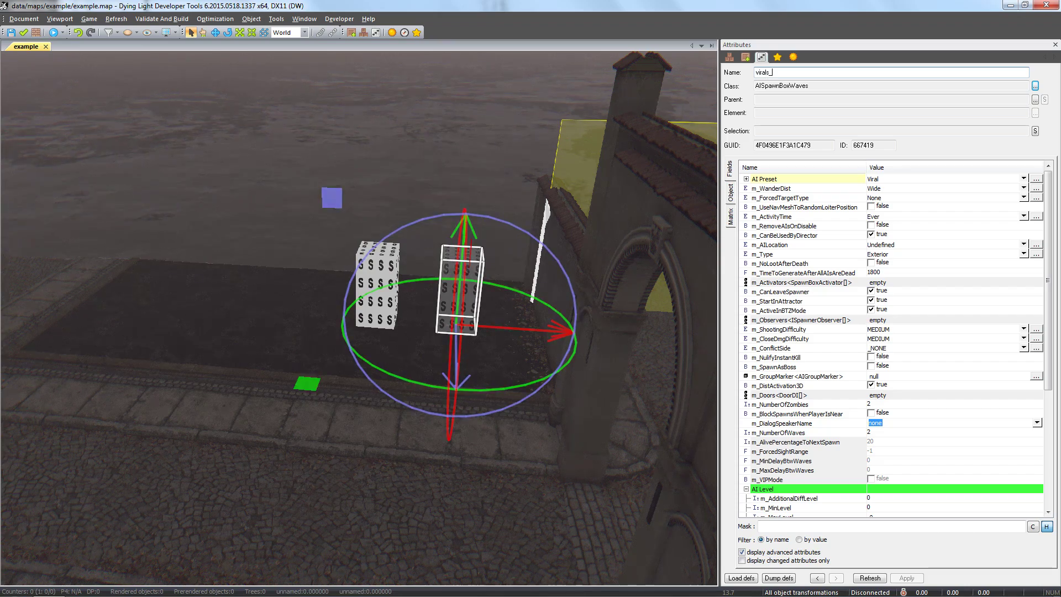
Move the virals_1 spawner to the walled plot beside the flat-roofed building and rotate it about 15 degrees.
left_click(392, 274)
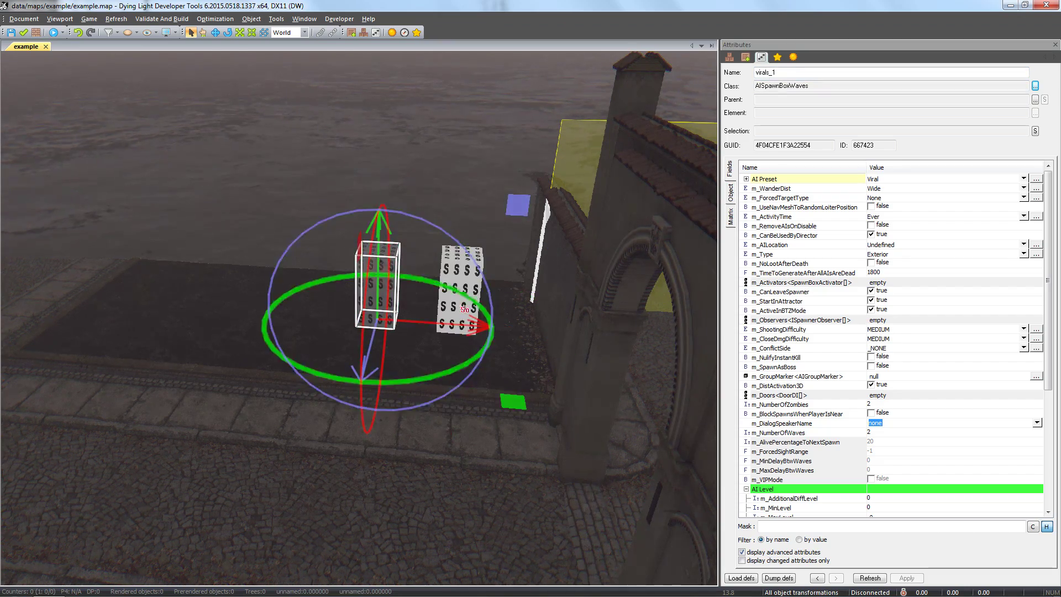
key("s")
right_click_drag(446, 310, 445, 310)
left_click_drag(335, 358, 251, 378)
scroll(252, 458, "up", 3)
left_click_drag(309, 450, 354, 435)
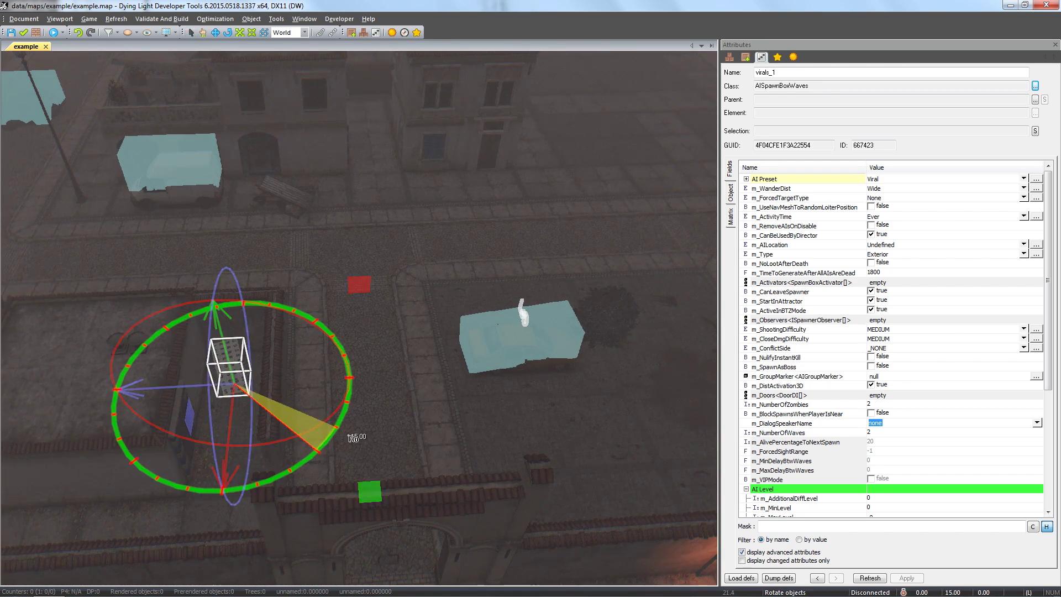
left_click_drag(407, 262, 407, 262)
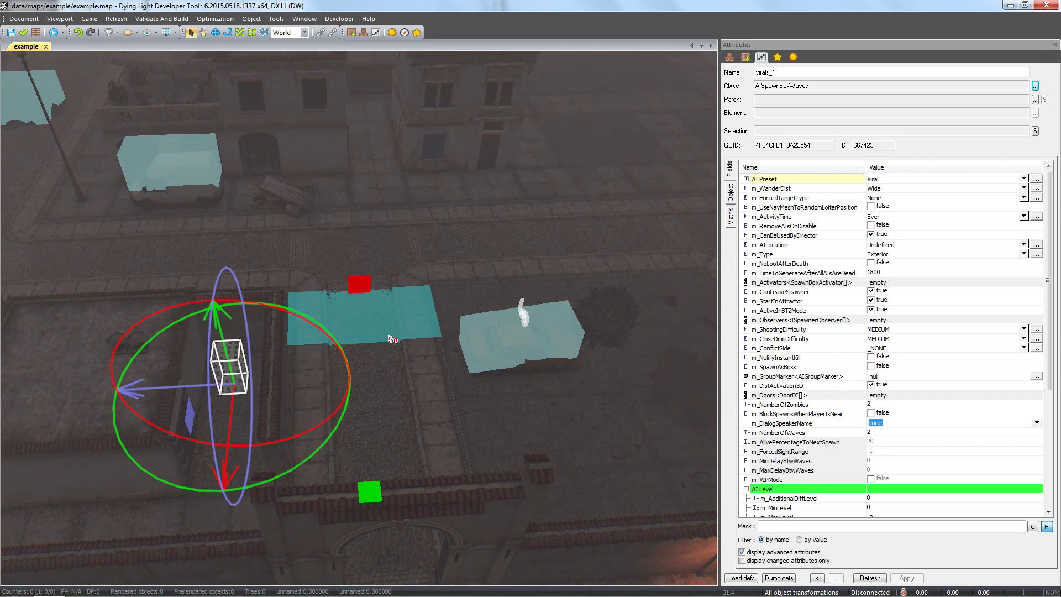
Switch the transform coordinate system to Local and rotate virals_1 to line up with the plot's walls.
left_click(306, 32)
left_click(293, 47)
right_click_drag(273, 376, 274, 345)
key("w")
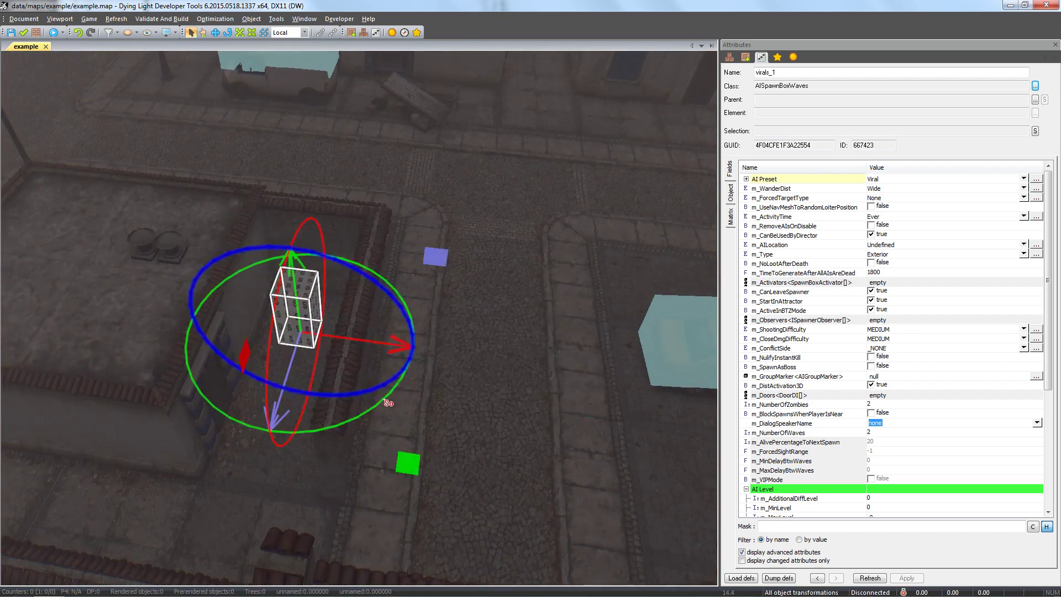
left_click_drag(392, 397, 410, 389)
Duplicate virals_1 about 1.7 units along its local Z axis, naming the copy virals_3 with 3 zombies.
right_click_drag(436, 326, 365, 344)
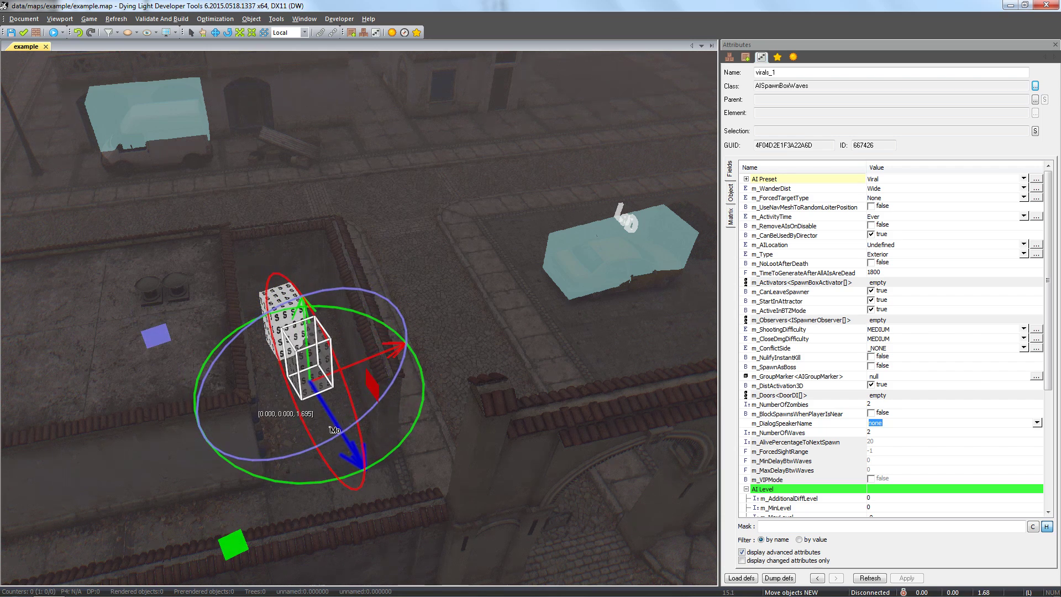
left_click(787, 73)
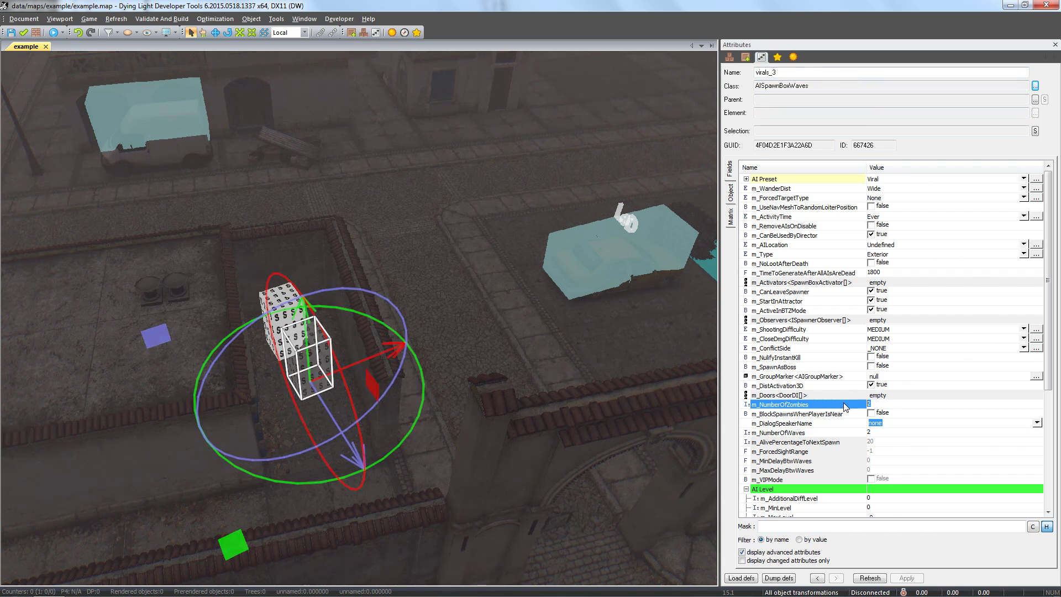
Copy the virals_3 spawner to the dark plot holding the original spawner and rotate the copy about -75 degrees.
right_click_drag(431, 342, 464, 355)
left_click_drag(169, 438, 688, 172, "shift")
right_click_drag(688, 172, 440, 339)
key("m")
left_click_drag(492, 470, 305, 428)
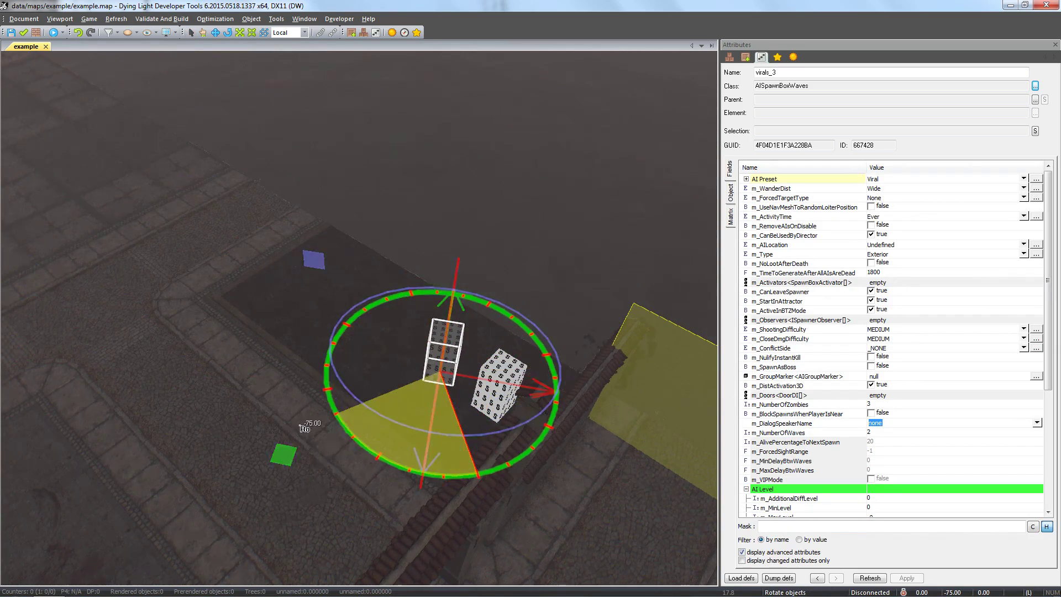
Rename the rotated spawner copy to virals_4.
left_click(795, 73)
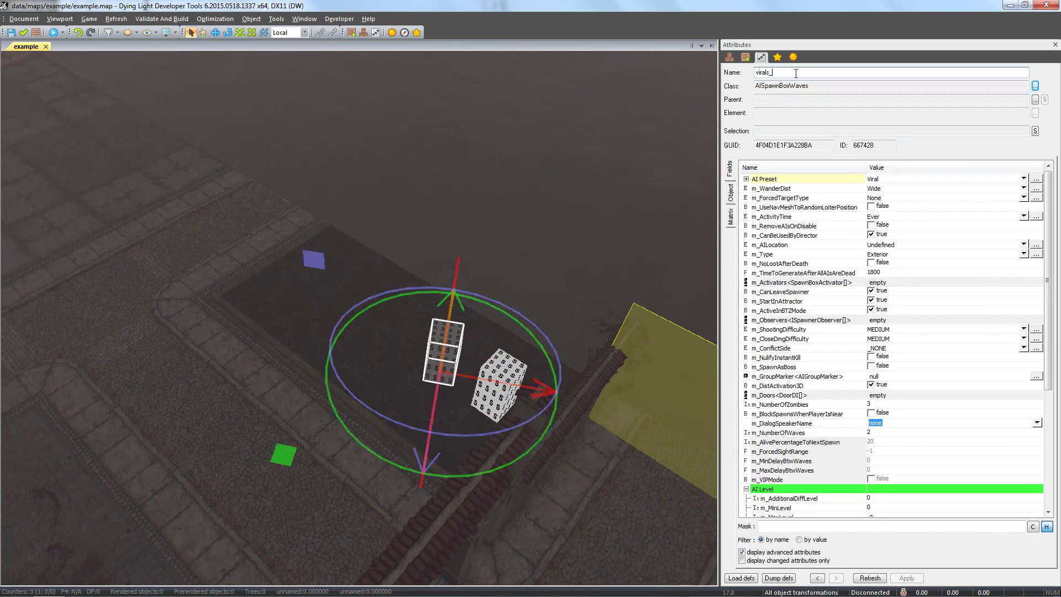
key("BackSpace")
type("4")
key("Return")
Duplicate virals_4 alongside the row of spawners and set the copy's AI Preset to Bomber.
right_click_drag(595, 216, 433, 332)
left_click_drag(425, 334, 341, 344, "shift")
left_click_drag(261, 398, 256, 347)
left_click(1024, 179)
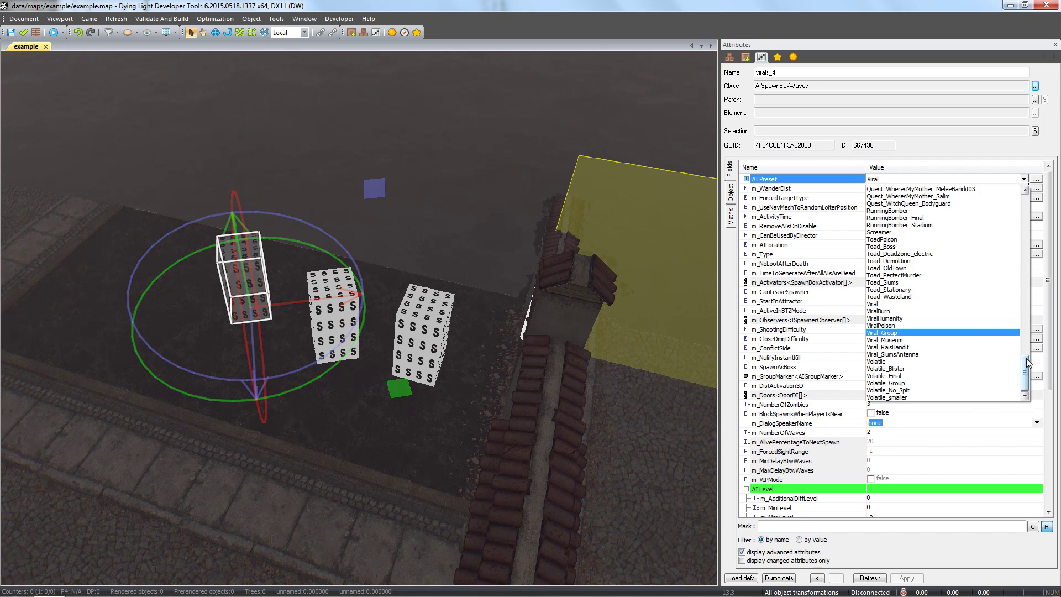
left_click_drag(1026, 362, 1019, 227)
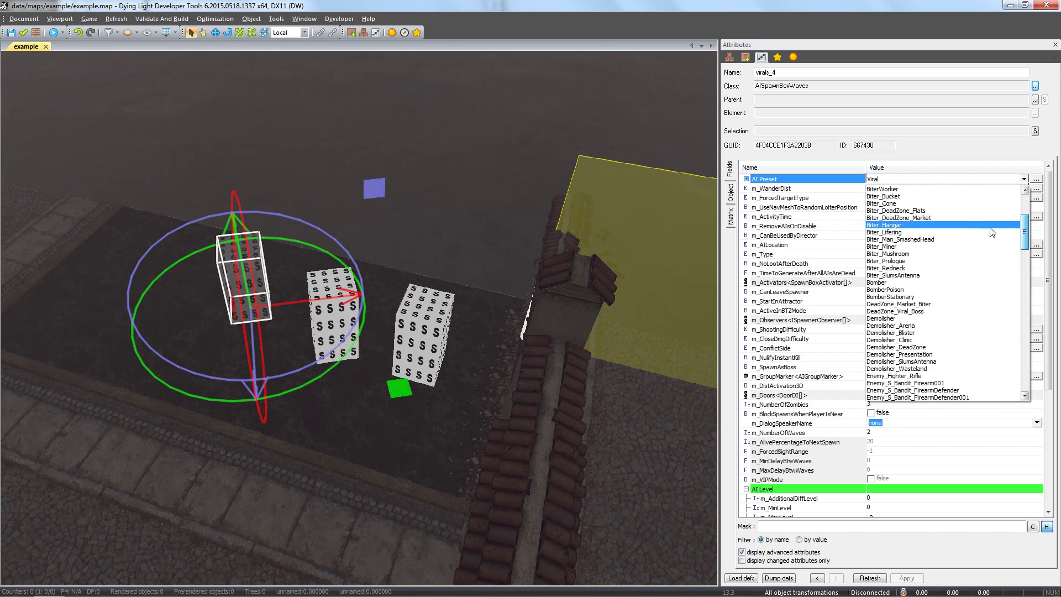
left_click(897, 283)
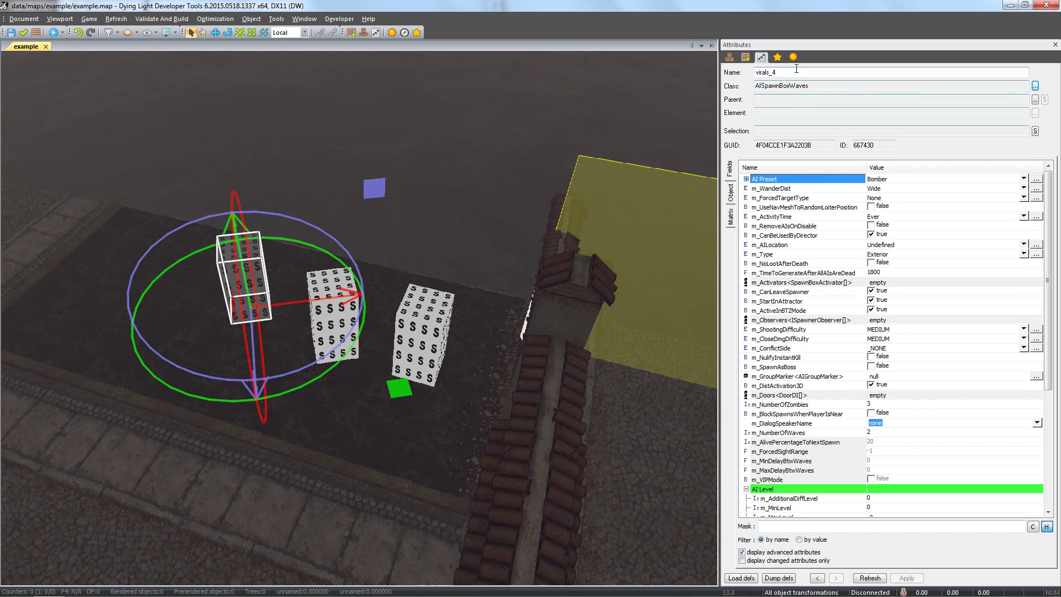
Name the Bomber spawner suicider_5 and set its number of zombies to 2.
left_click_drag(796, 70, 735, 74)
type("suicider_5")
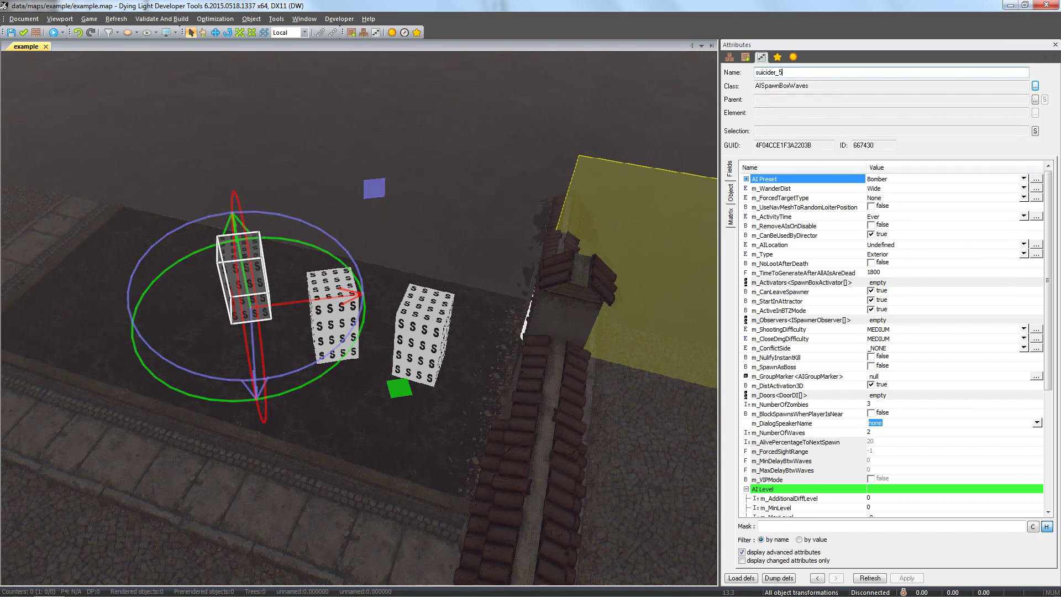
key("Tab")
left_click_drag(875, 408, 835, 403)
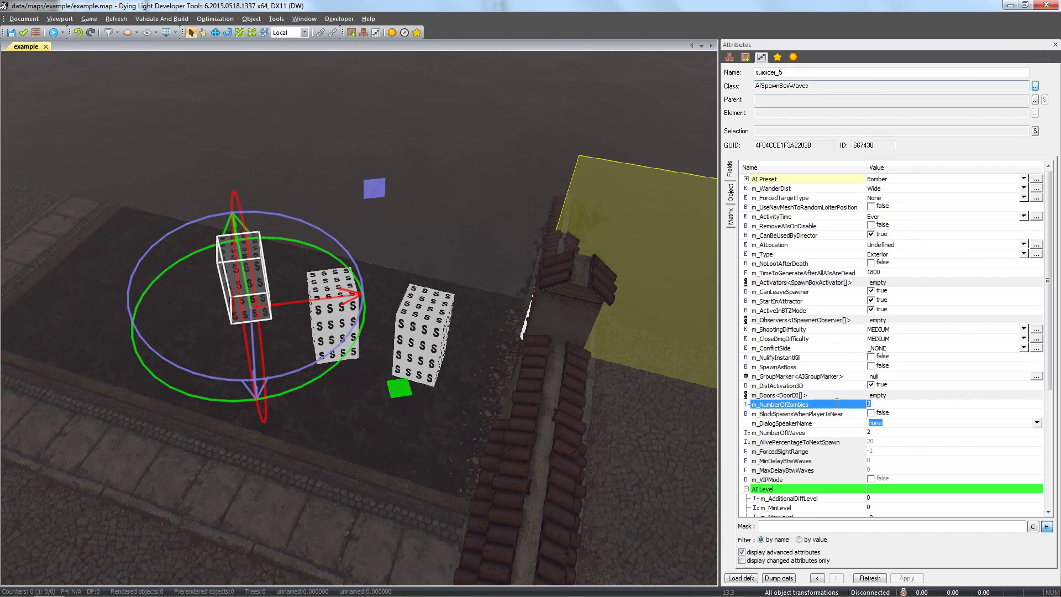
type("2")
key("Return")
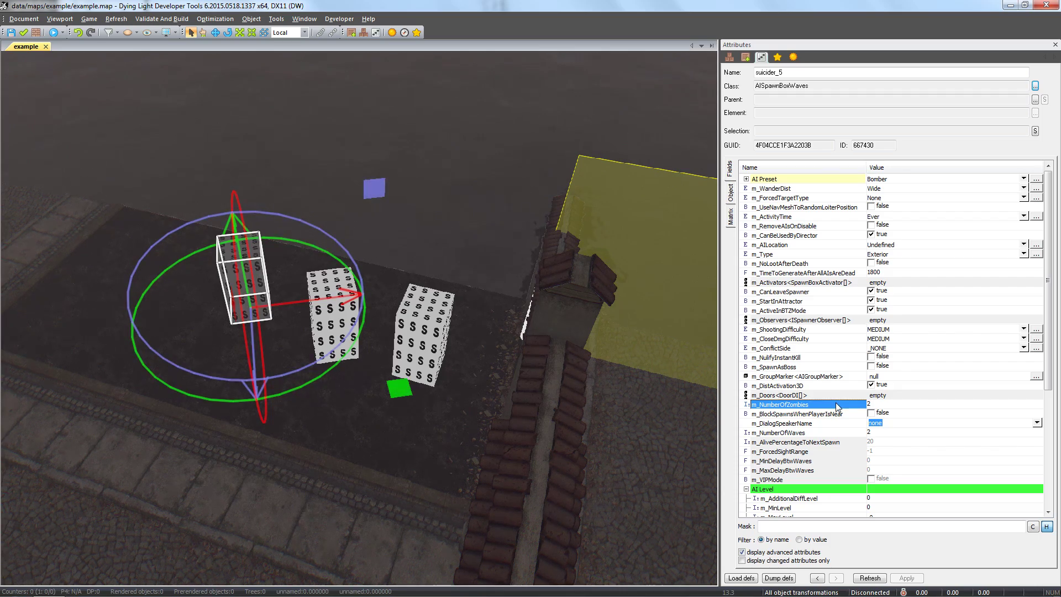
Copy the suicider_5 spawner into the walled plot beside the flat-roofed building, in line with the two viral spawners.
right_click_drag(387, 353, 376, 362)
key("s")
key("ctrl+v")
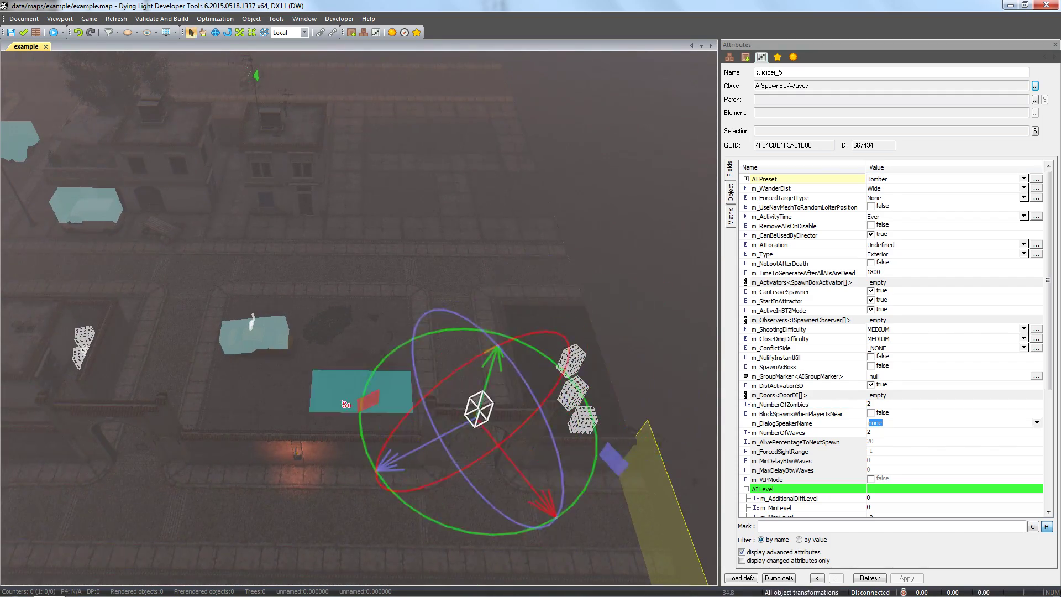
key("ctrl+v")
key("a")
right_click_drag(237, 376, 255, 404)
key("w")
left_click_drag(450, 449, 453, 337)
left_click_drag(406, 398, 445, 394)
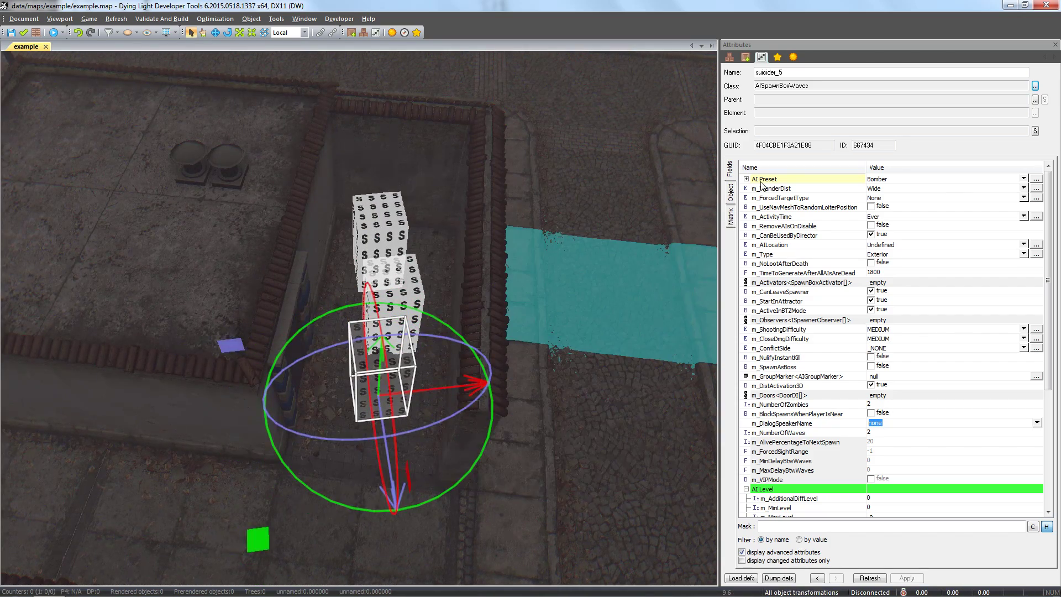
Rename the copied Bomber spawner to suicider_6.
left_click(801, 72)
key("BackSpace")
type("6")
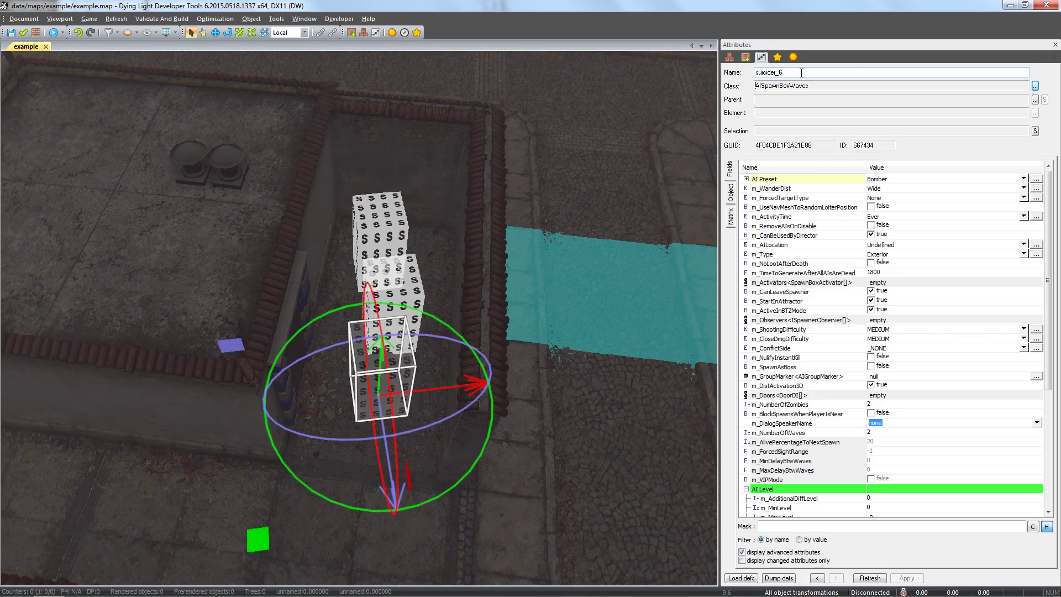
Select all six wave spawners in both plots and set their m_ForcedTargetType to Player.
right_click_drag(457, 244, 242, 403)
left_click(178, 412, "ctrl")
left_click(131, 395, "ctrl")
right_click_drag(411, 353, 450, 310)
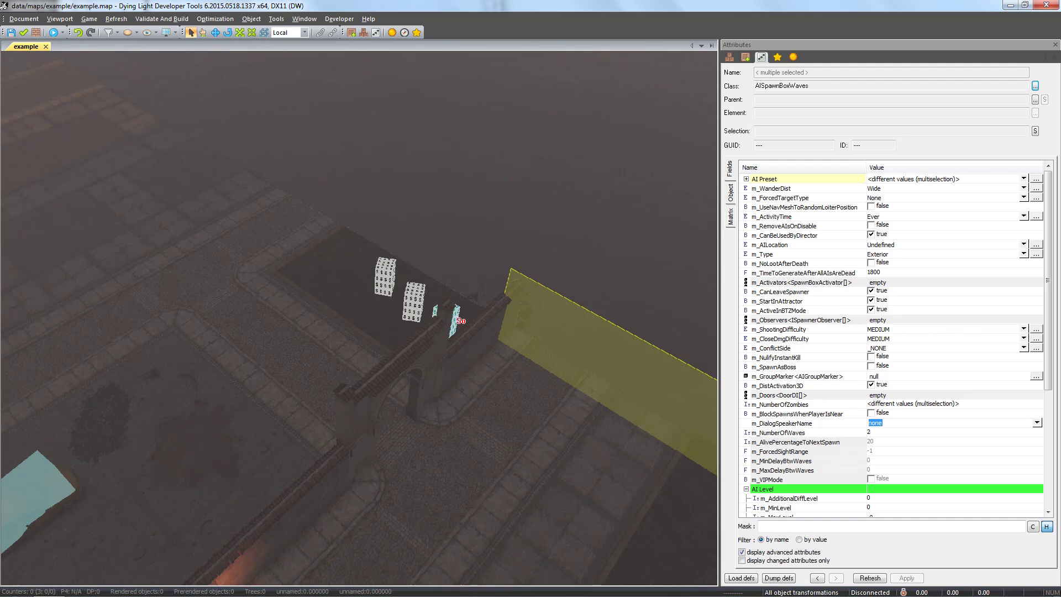
left_click(456, 320, "ctrl")
left_click(414, 302, "ctrl")
left_click(385, 278, "ctrl")
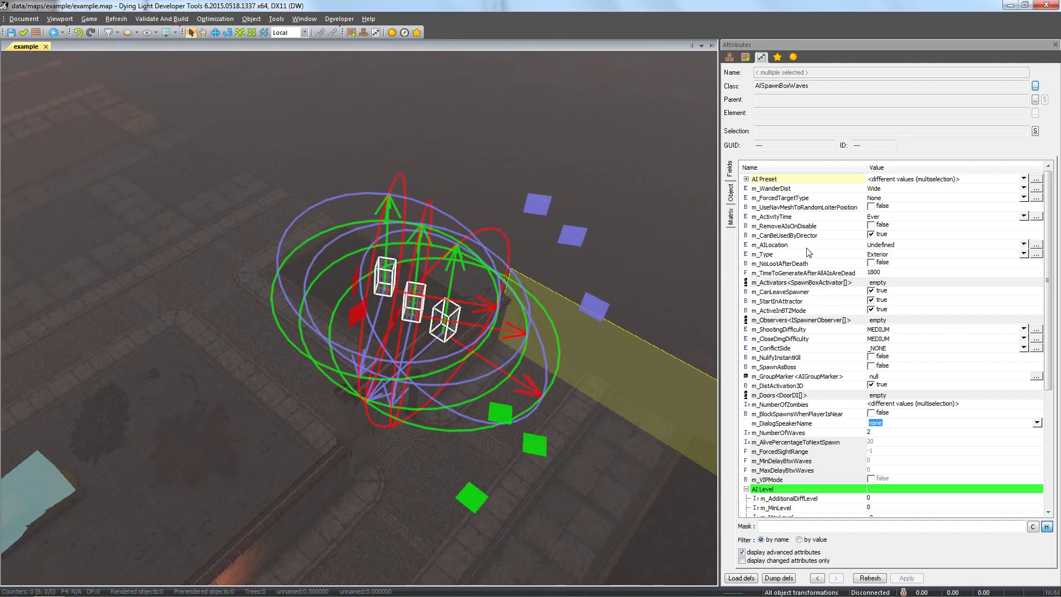
left_click(1023, 197)
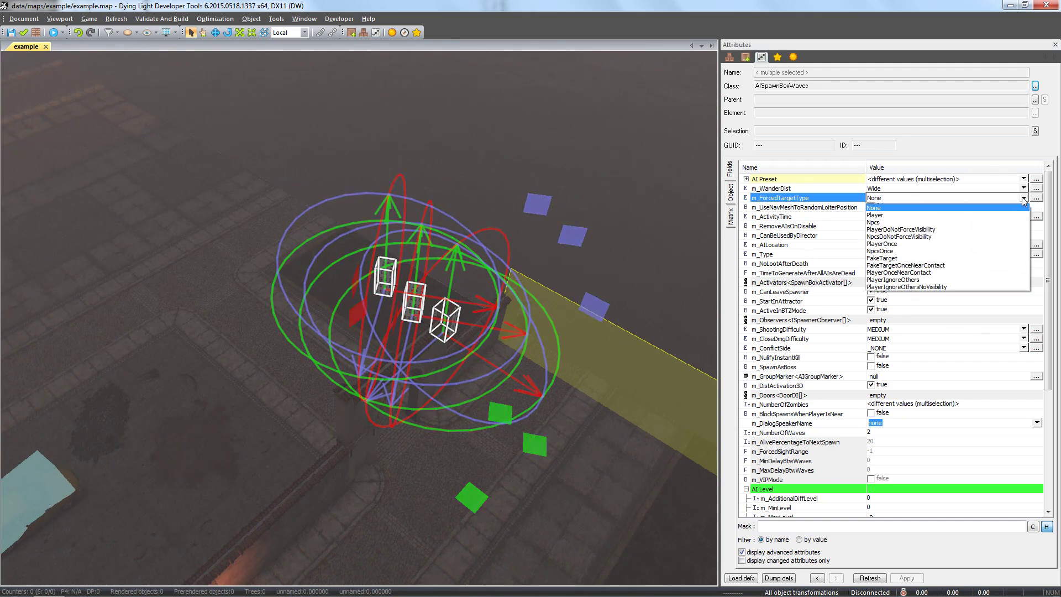
left_click(884, 214)
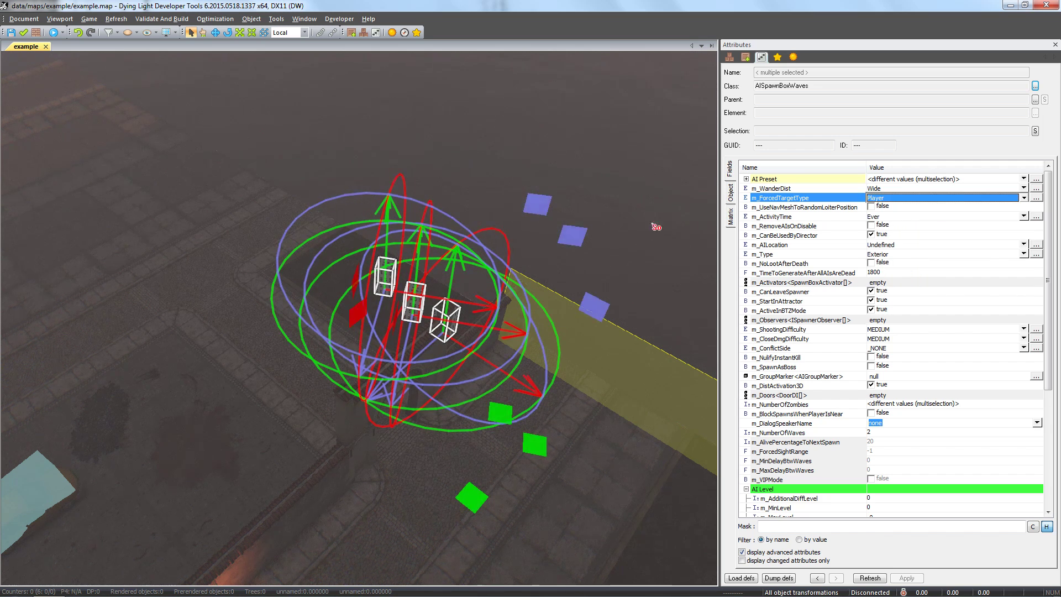
left_click(547, 225)
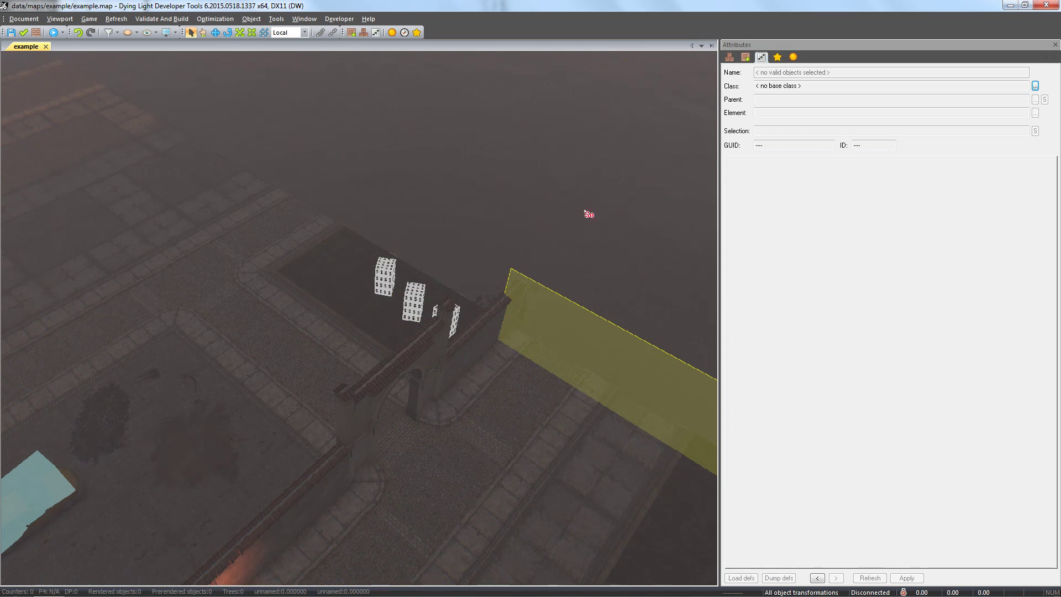
Playtest the map and walk forward to check how the spawned enemies go after the player.
right_click_drag(330, 227, 308, 216)
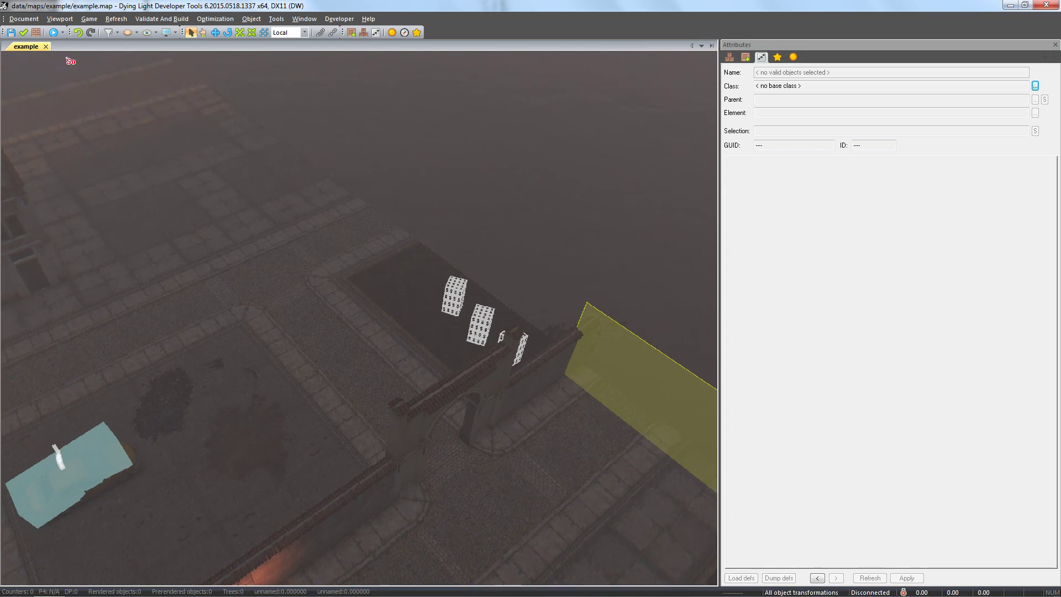
left_click(55, 35)
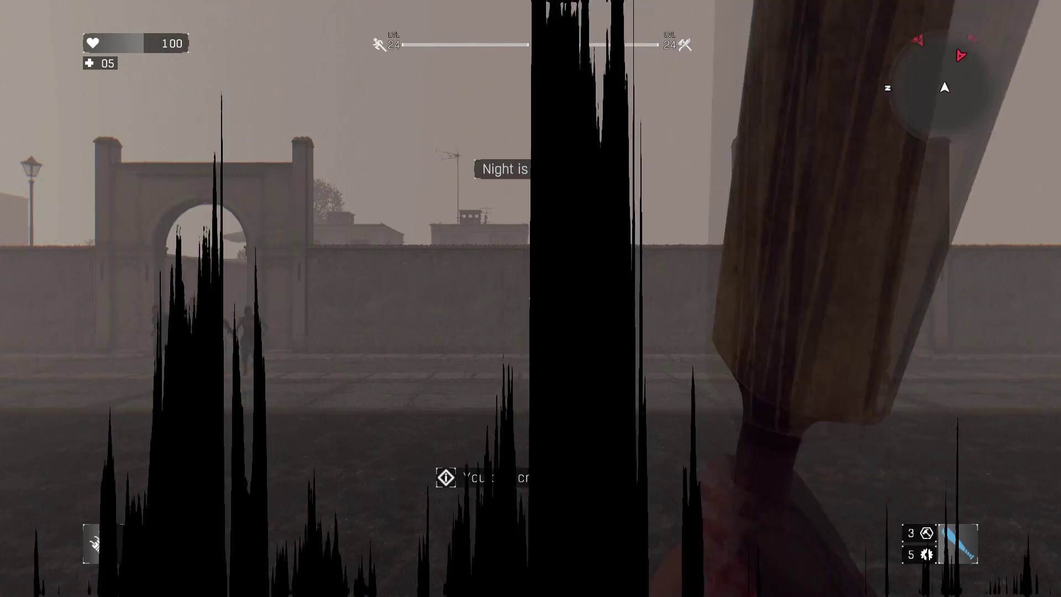
key("w")
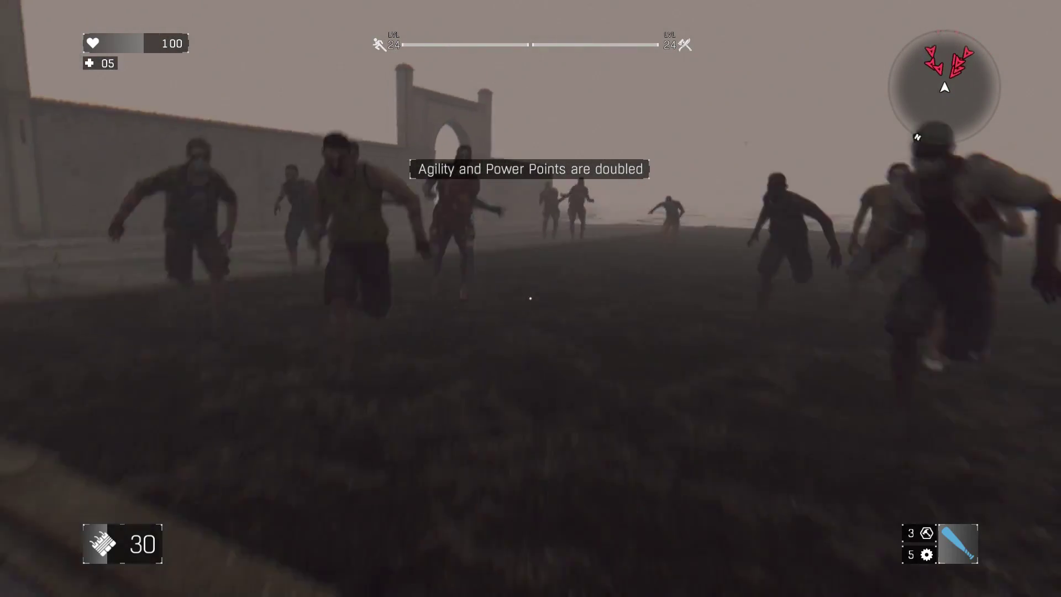
key("w")
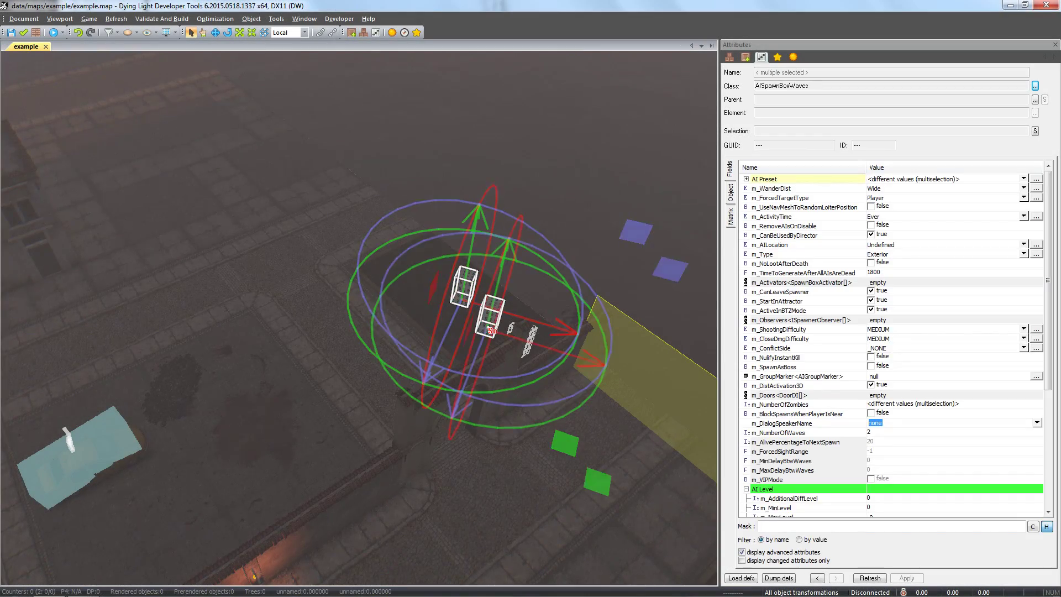
Select all six wave spawners across the two plots again and turn off their m_QEnableState.
left_click(533, 335, "ctrl")
key("w")
right_click_drag(533, 335, 486, 329)
left_click(449, 321, "ctrl")
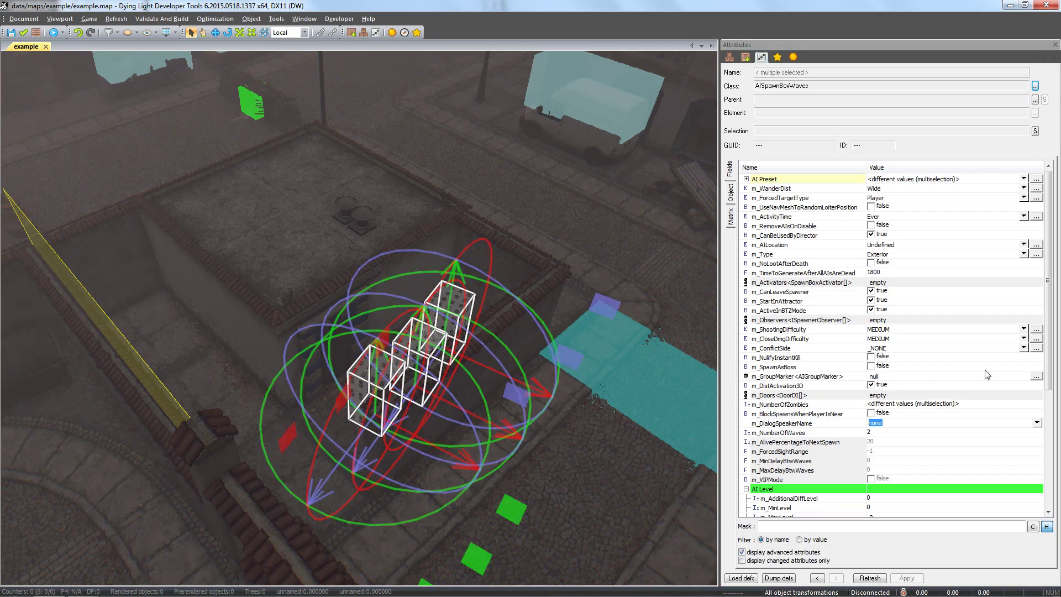
scroll(1048, 343, "down", 6)
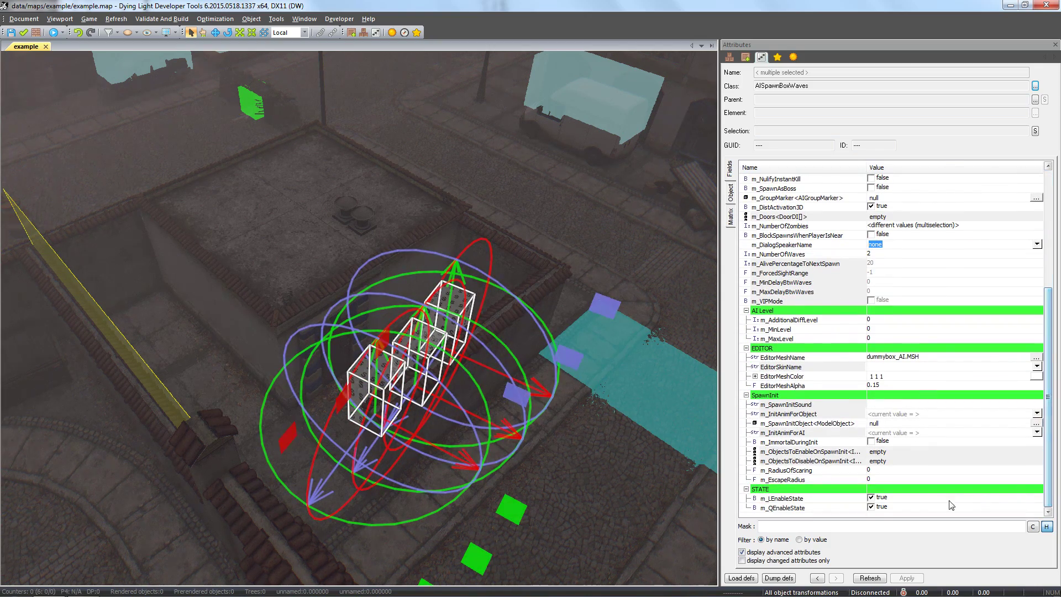
left_click(871, 508)
right_click_drag(497, 422, 557, 425)
key("s")
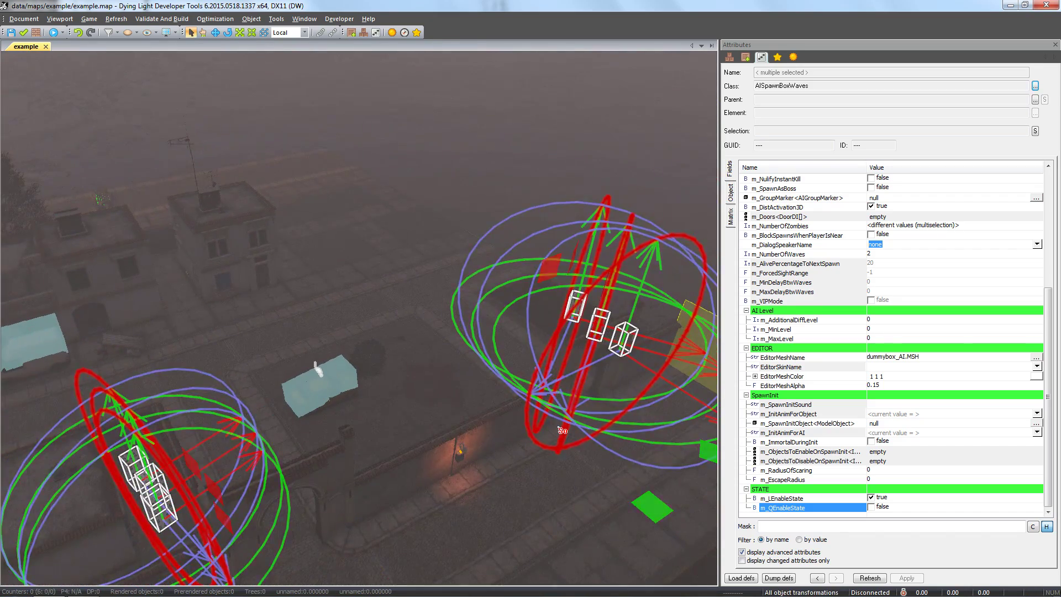
left_click(539, 256)
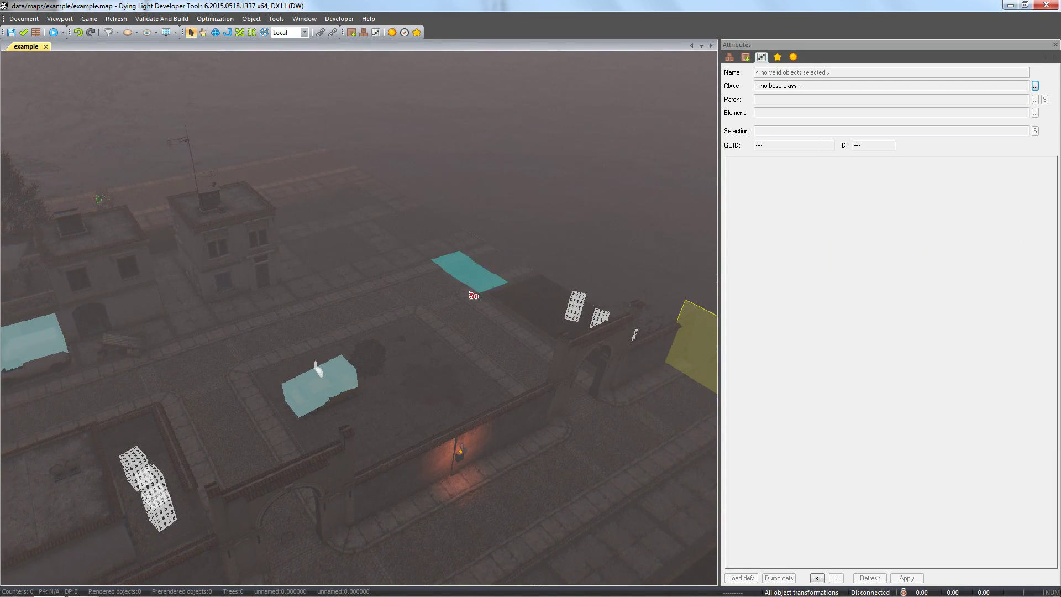
Playtest the map again, walking towards the arches to check the spawners with m_QEnableState off.
right_click_drag(468, 291, 465, 289)
key("s")
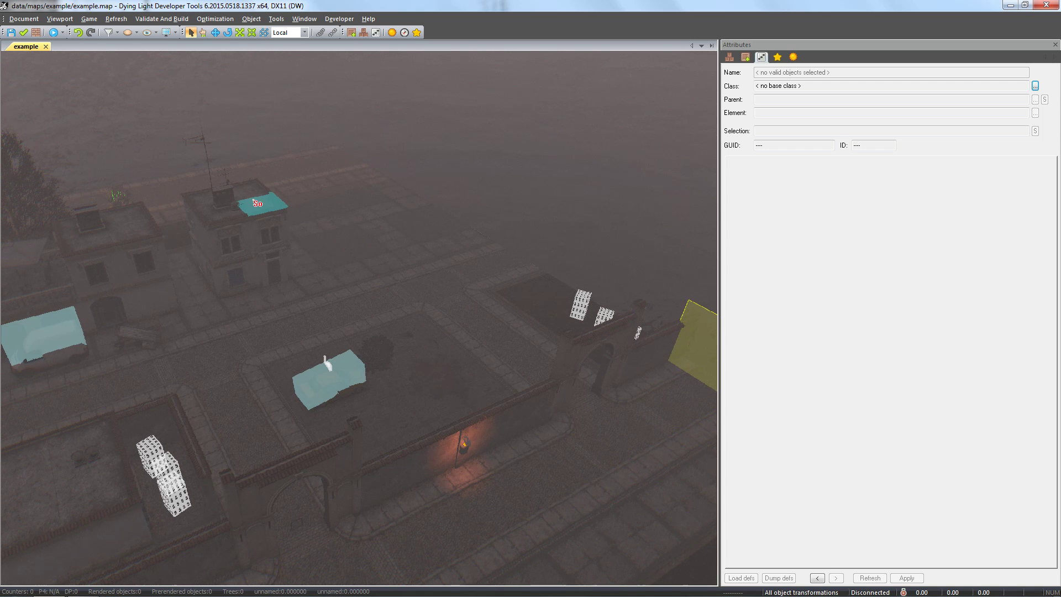
left_click(56, 34)
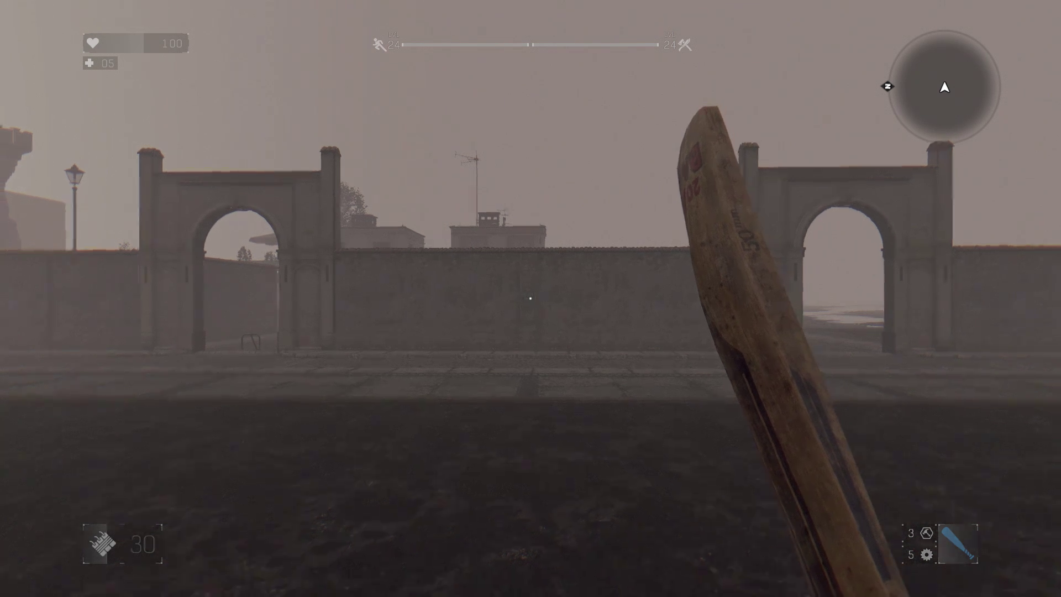
key("w")
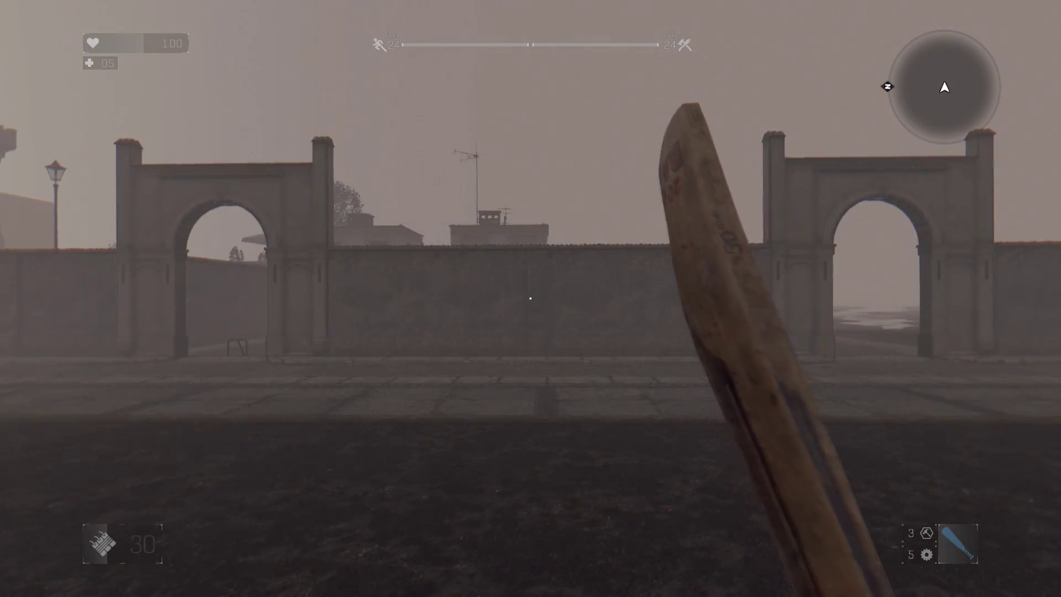